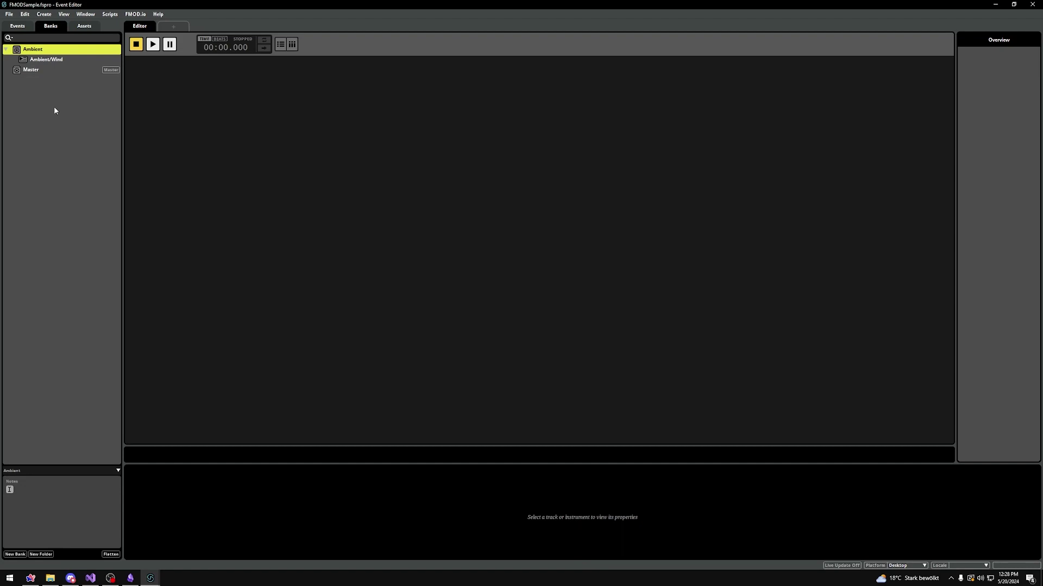
Select the Ambient/Wind event and switch to the Mixer window.
{"action": "left_click", "coordinate": [63, 58]}
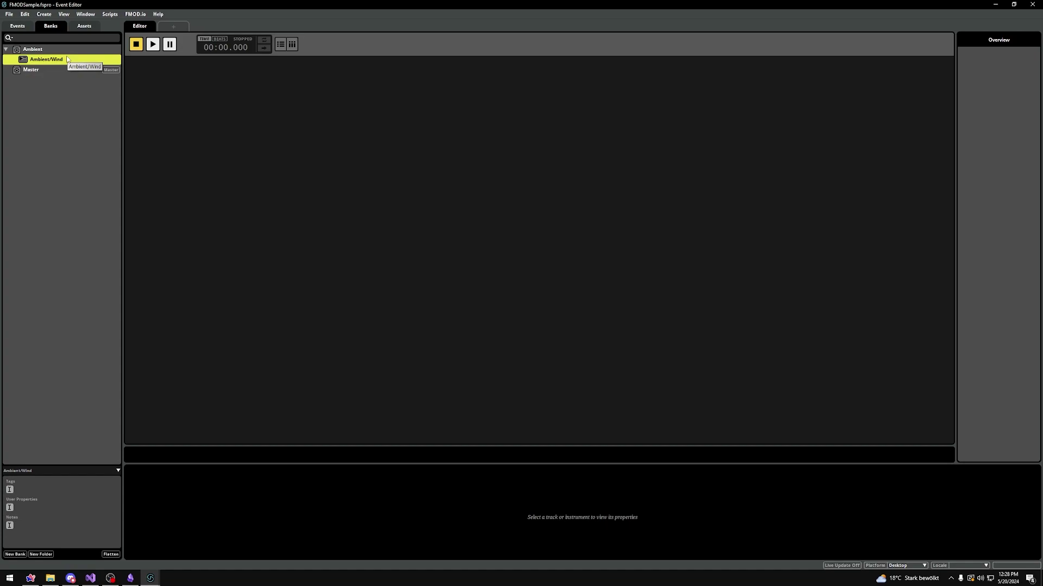
{"action": "left_click", "coordinate": [85, 14]}
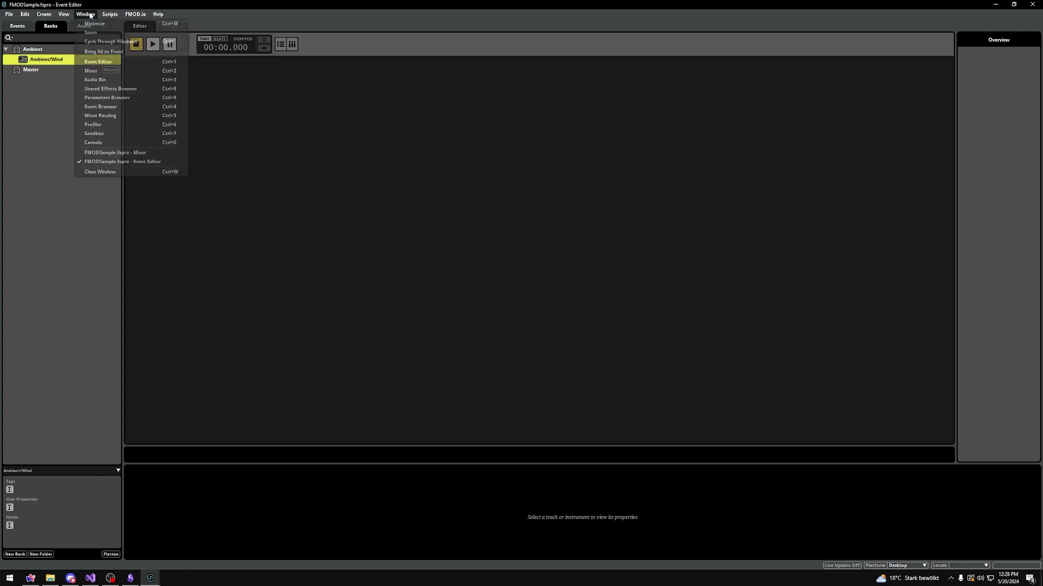
{"action": "left_click", "coordinate": [93, 70]}
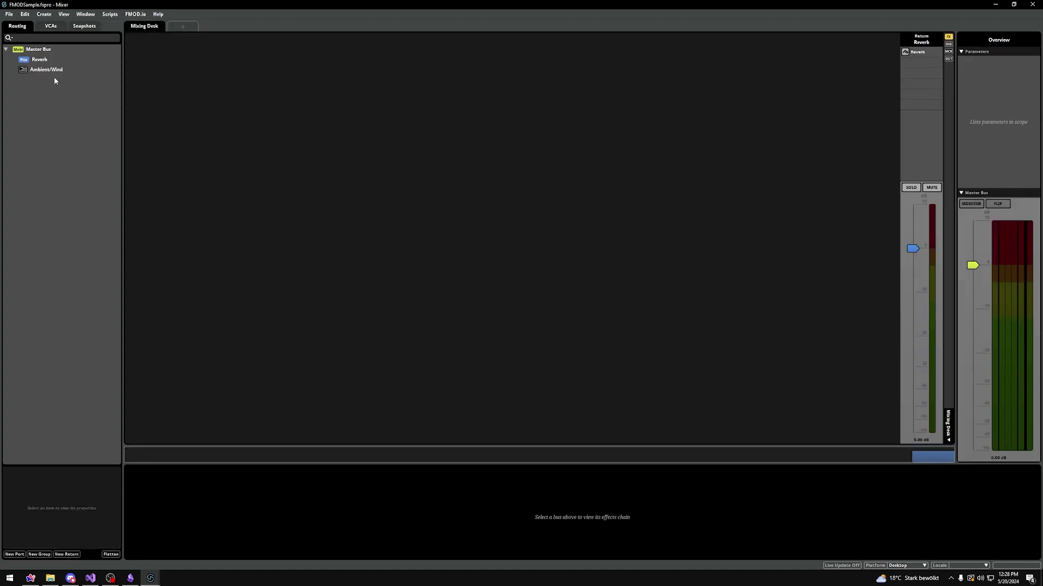
Inspect the routing of the Master Bus, the Reverb return and the Ambient/Wind event.
{"action": "left_click", "coordinate": [42, 51]}
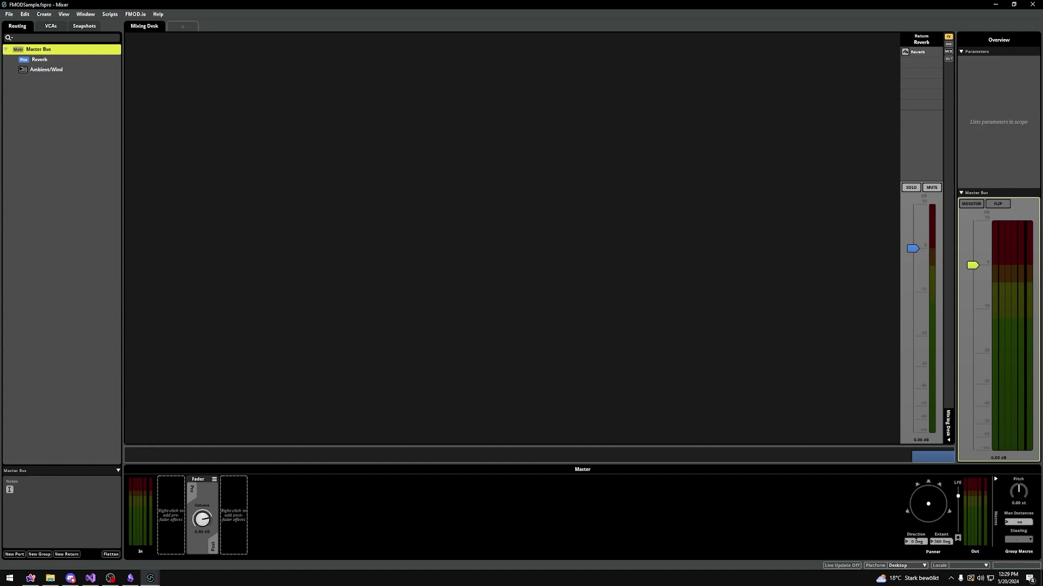
{"action": "left_click", "coordinate": [29, 24]}
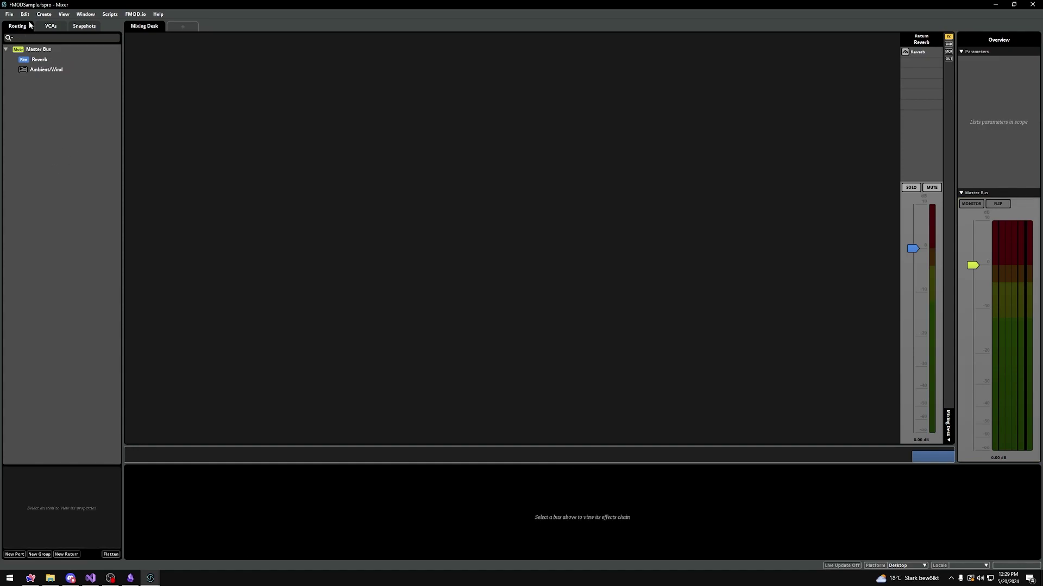
{"action": "left_click", "coordinate": [36, 50]}
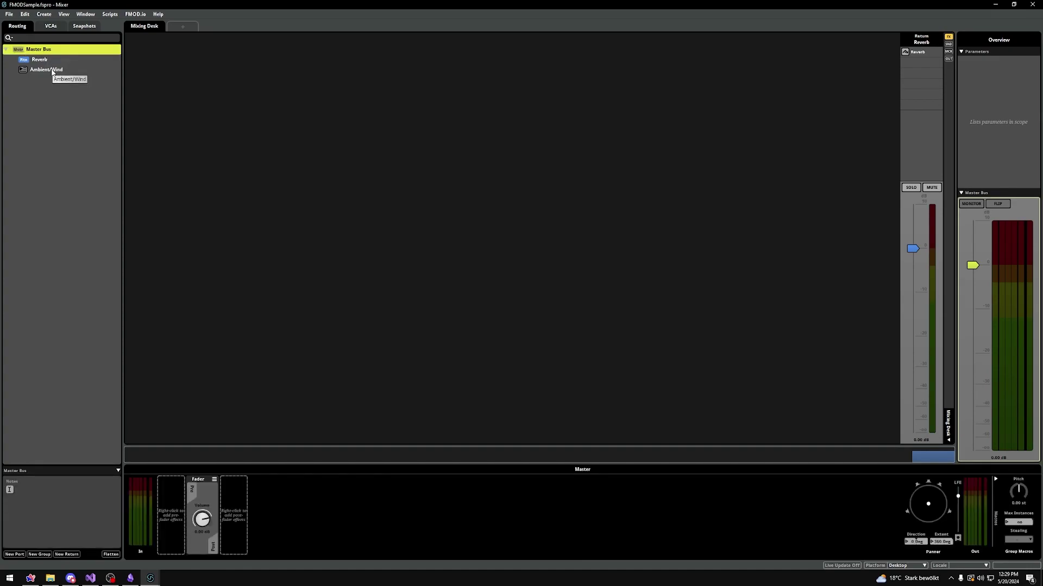
{"action": "left_click", "coordinate": [45, 63]}
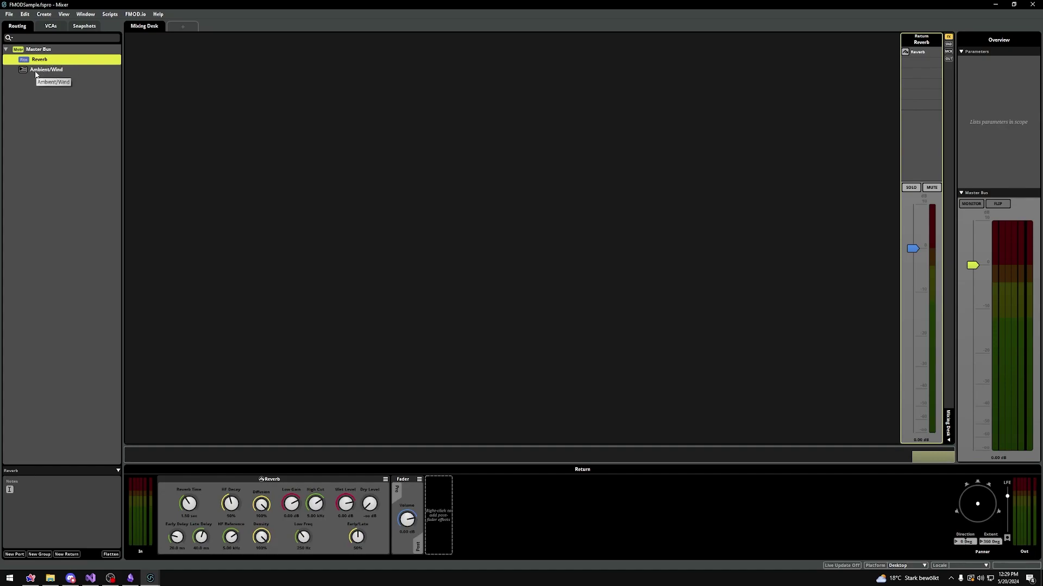
{"action": "left_click", "coordinate": [36, 75]}
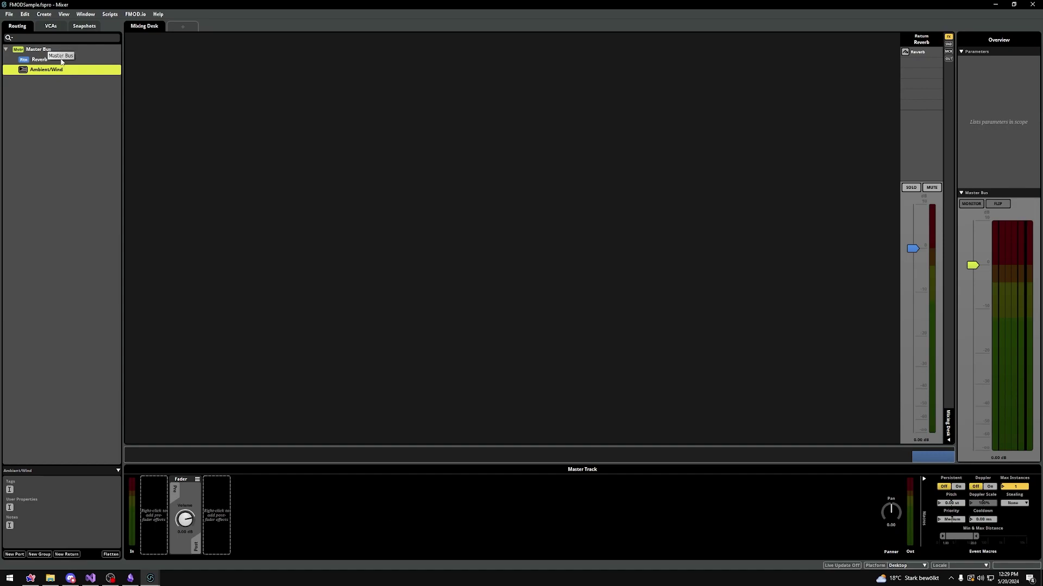
Create a new group named Pre-Master under the Master Bus.
{"action": "right_click", "coordinate": [47, 89]}
{"action": "key", "text": "Escape"}
{"action": "right_click", "coordinate": [54, 103]}
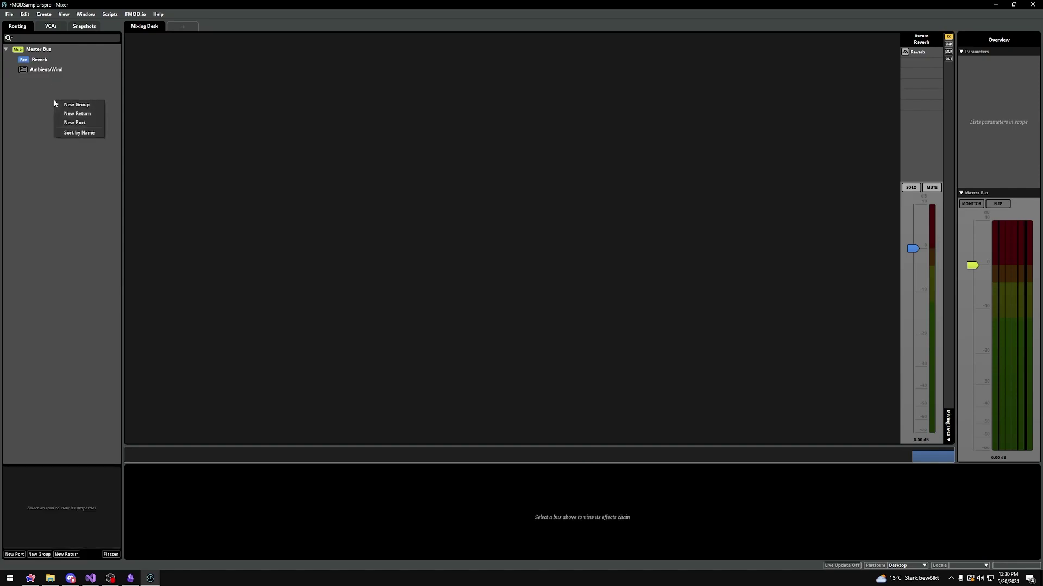
{"action": "left_click", "coordinate": [76, 105]}
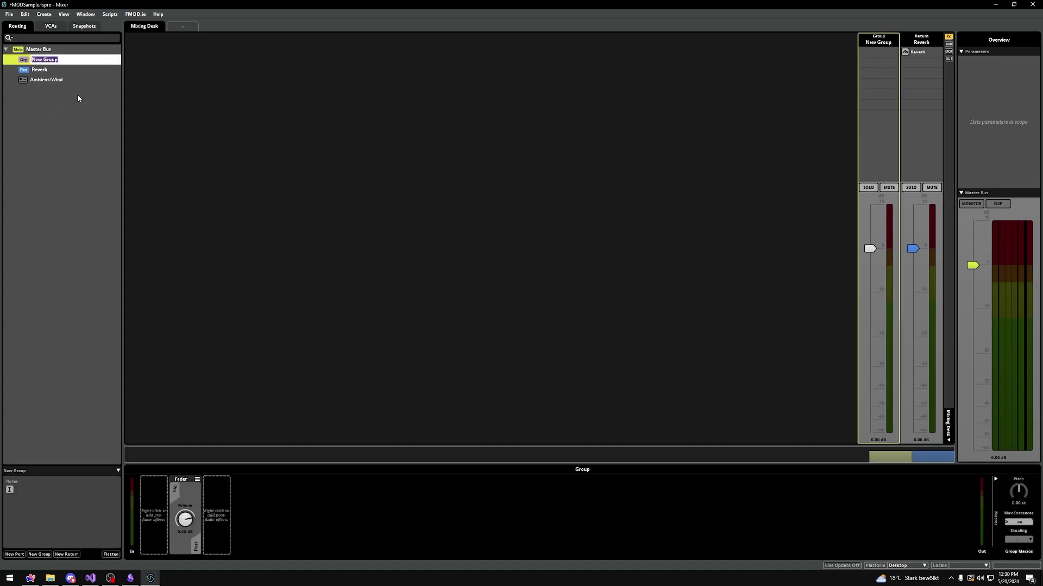
{"action": "type", "text": "Pre-Master"}
{"action": "key", "text": "Return"}
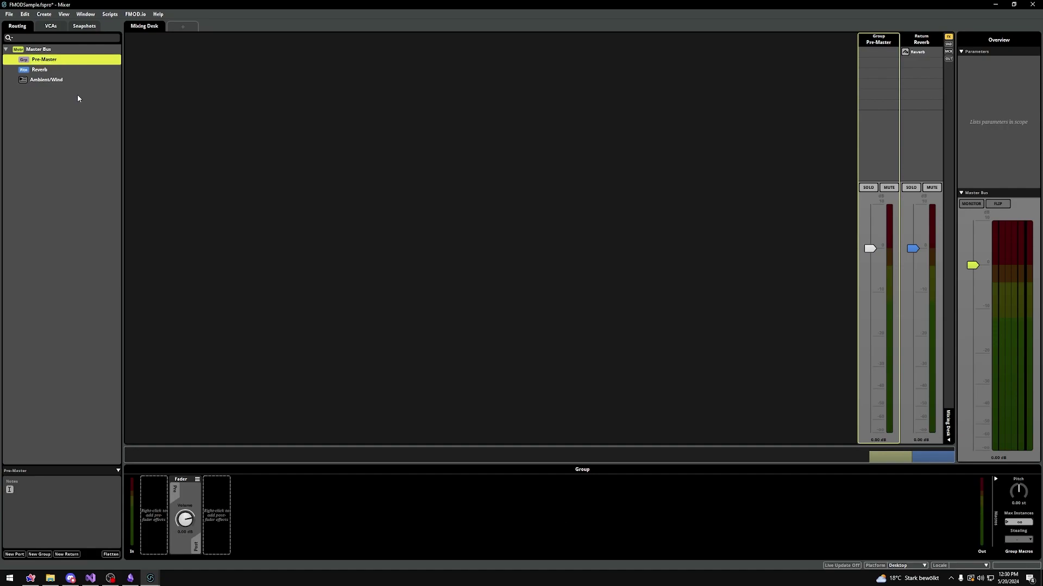
Nest a new group named Ambient inside Pre-Master.
{"action": "right_click", "coordinate": [57, 65]}
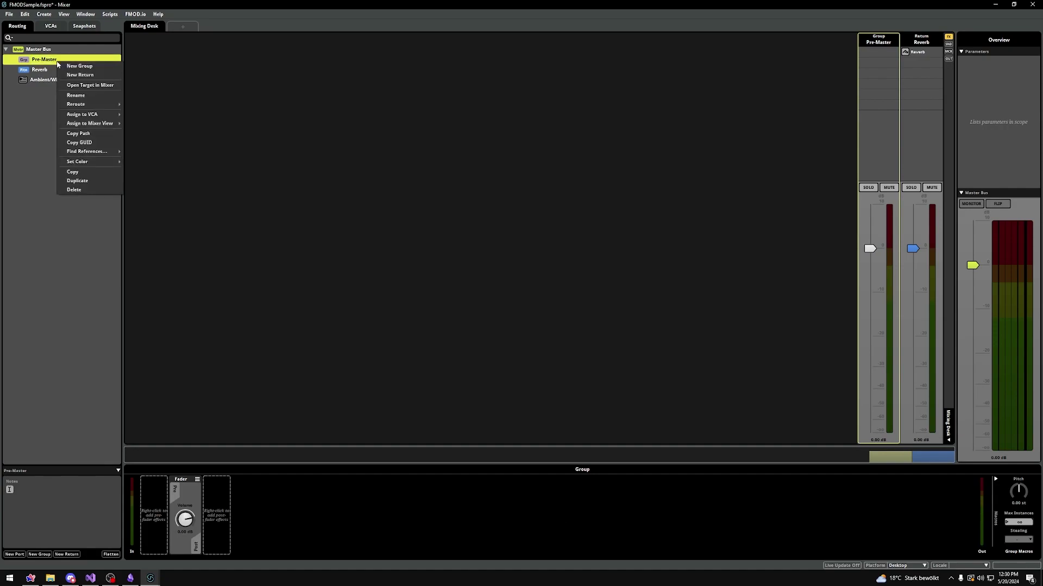
{"action": "left_click", "coordinate": [75, 70]}
{"action": "type", "text": "Ambient"}
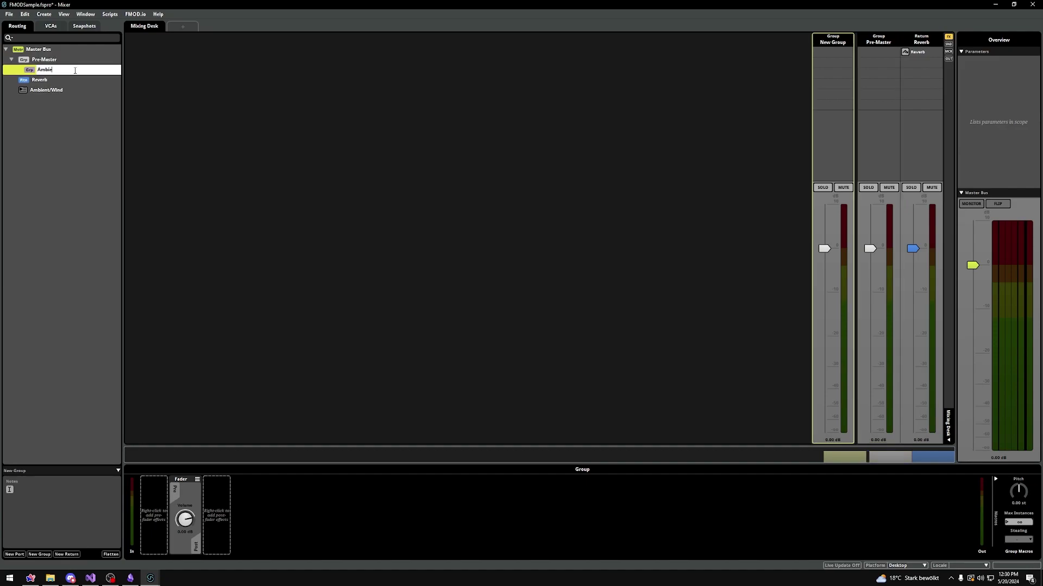
{"action": "key", "text": "Return"}
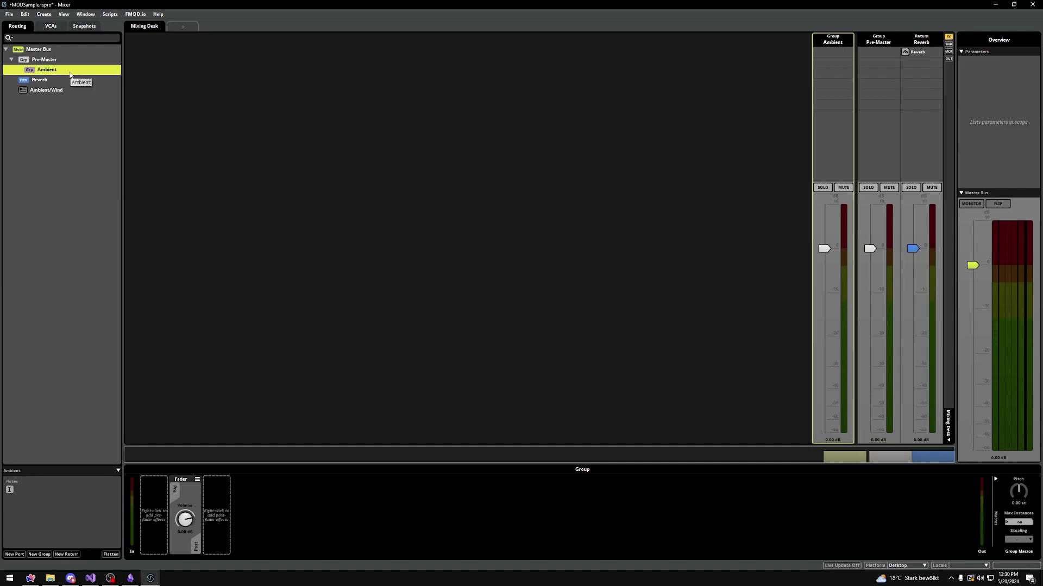
{"action": "left_click", "coordinate": [49, 91]}
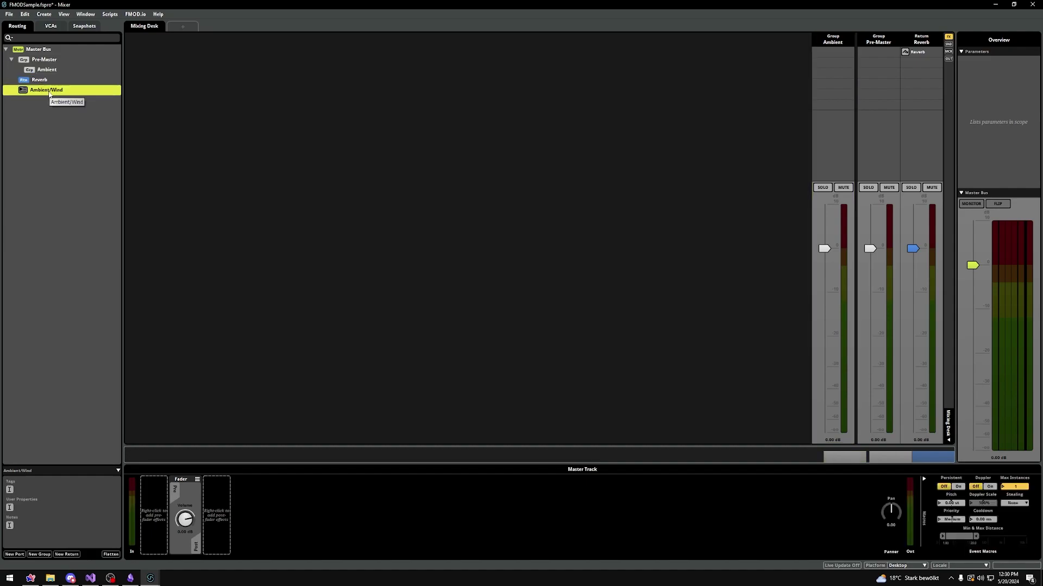
Drag Ambient/Wind into the Ambient group and select the Ambient group's fader strip.
{"action": "left_click_drag", "start_coordinate": [54, 93], "coordinate": [53, 73]}
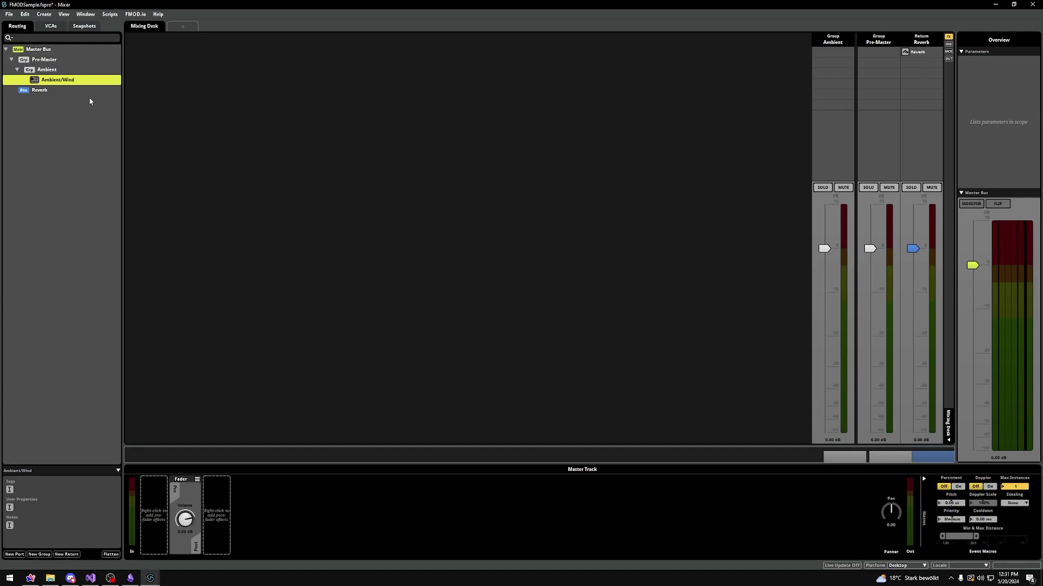
{"action": "left_click", "coordinate": [77, 123]}
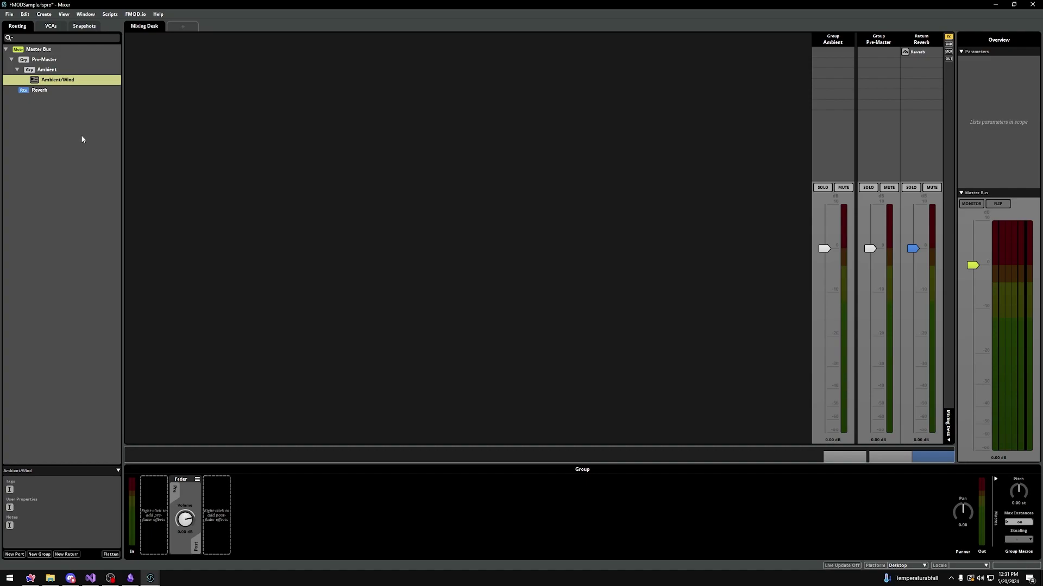
{"action": "mouse_move", "coordinate": [818, 244]}
{"action": "left_mouse_down"}
{"action": "mouse_move", "coordinate": [821, 373]}
{"action": "mouse_move", "coordinate": [821, 230]}
{"action": "mouse_move", "coordinate": [821, 399]}
{"action": "mouse_move", "coordinate": [824, 248]}
{"action": "left_mouse_up"}
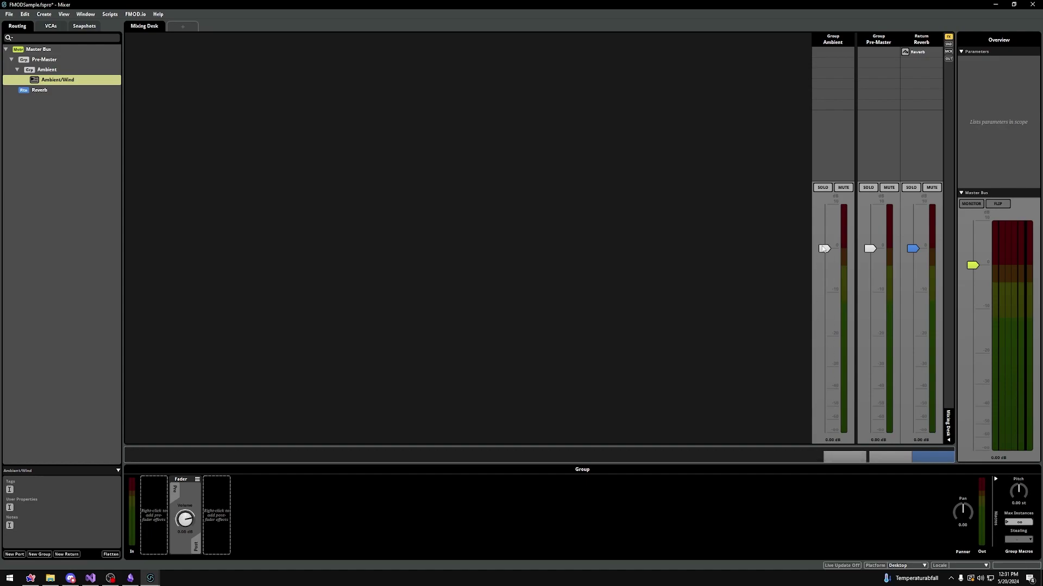
Dismiss the routing menu and show the empty VCAs list.
{"action": "right_click", "coordinate": [83, 151]}
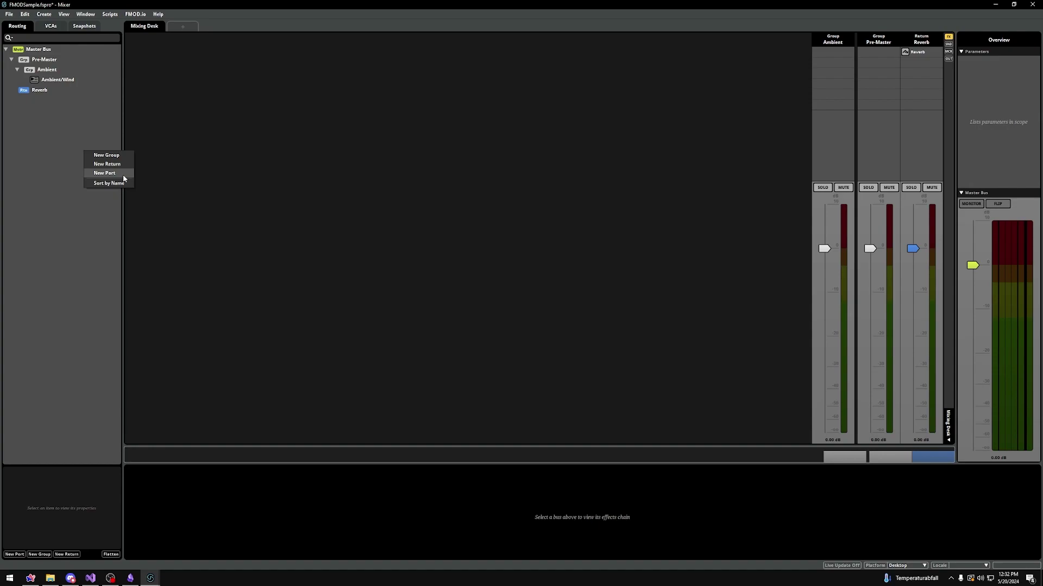
{"action": "left_click", "coordinate": [41, 28]}
{"action": "left_click", "coordinate": [44, 28]}
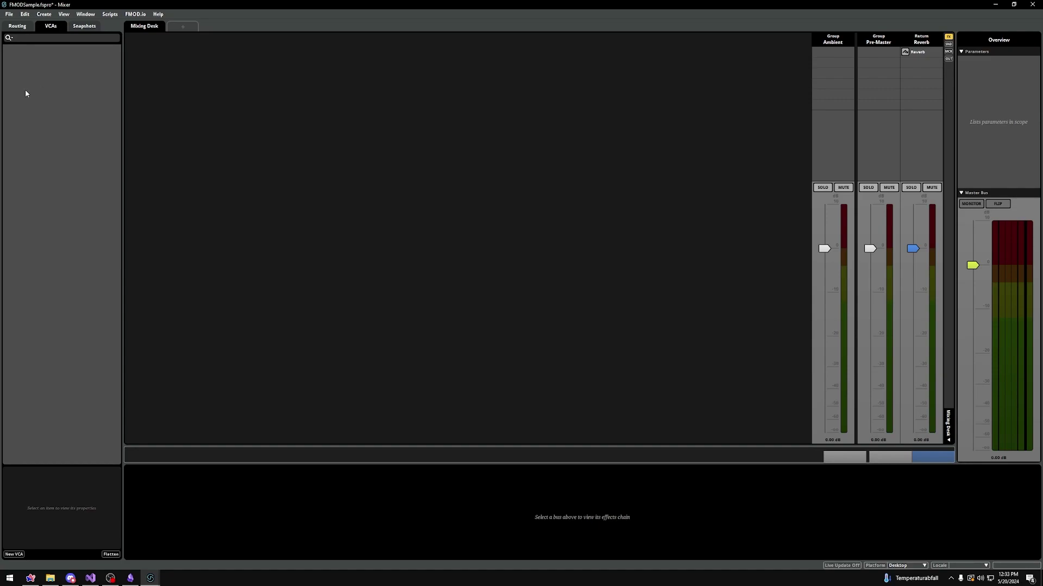
Create a VCA named New VCA and assign the Reverb return to it.
{"action": "right_click", "coordinate": [46, 63]}
{"action": "left_click", "coordinate": [56, 68]}
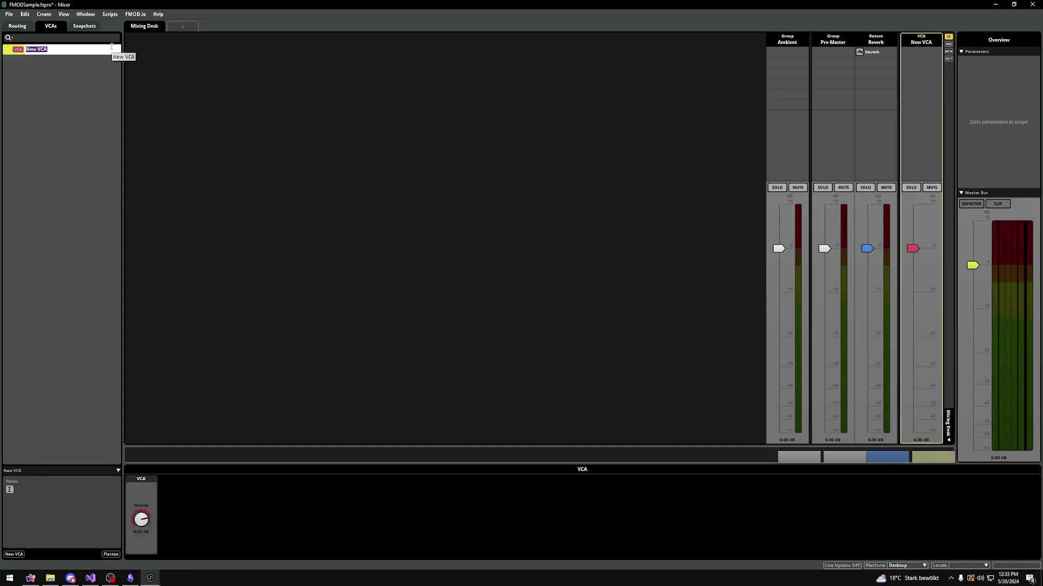
{"action": "key", "text": "Return"}
{"action": "left_click", "coordinate": [874, 75]}
{"action": "right_click", "coordinate": [874, 75]}
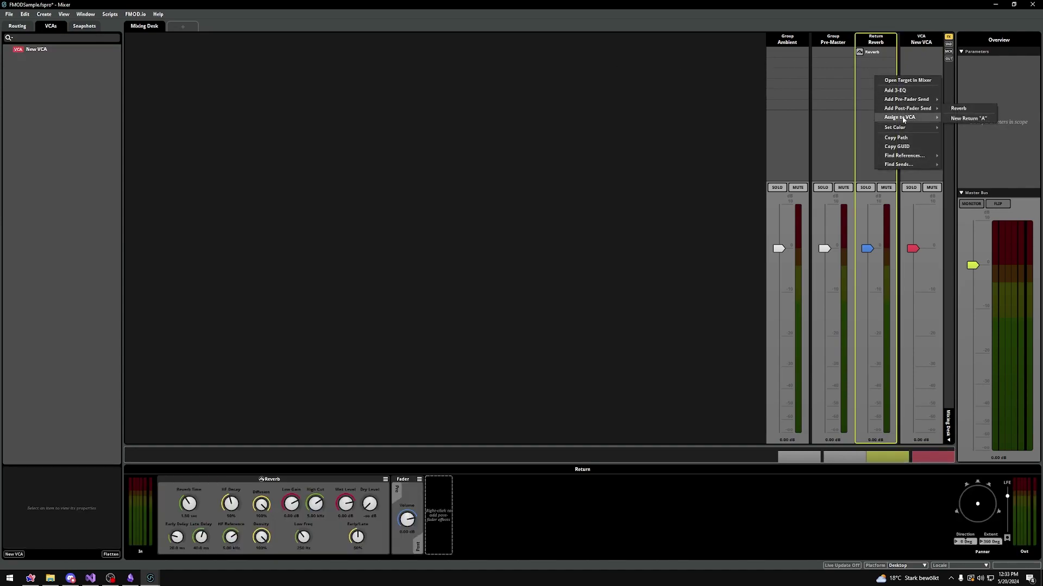
{"action": "left_click", "coordinate": [951, 118]}
Assign the Ambient group to New VCA as well.
{"action": "left_click", "coordinate": [828, 101]}
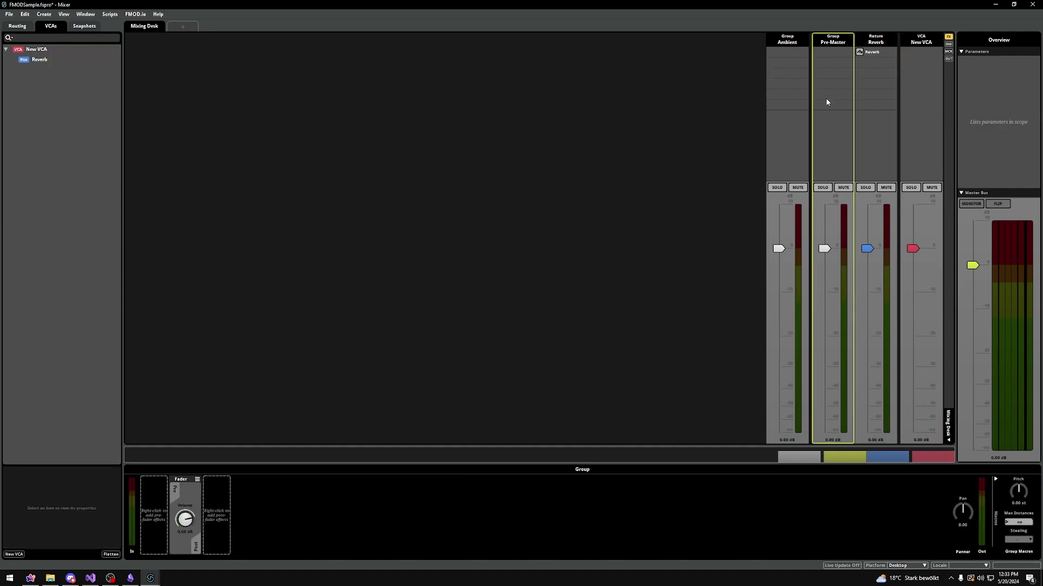
{"action": "left_click", "coordinate": [792, 101]}
{"action": "right_click", "coordinate": [792, 100]}
{"action": "mouse_move", "coordinate": [837, 138]}
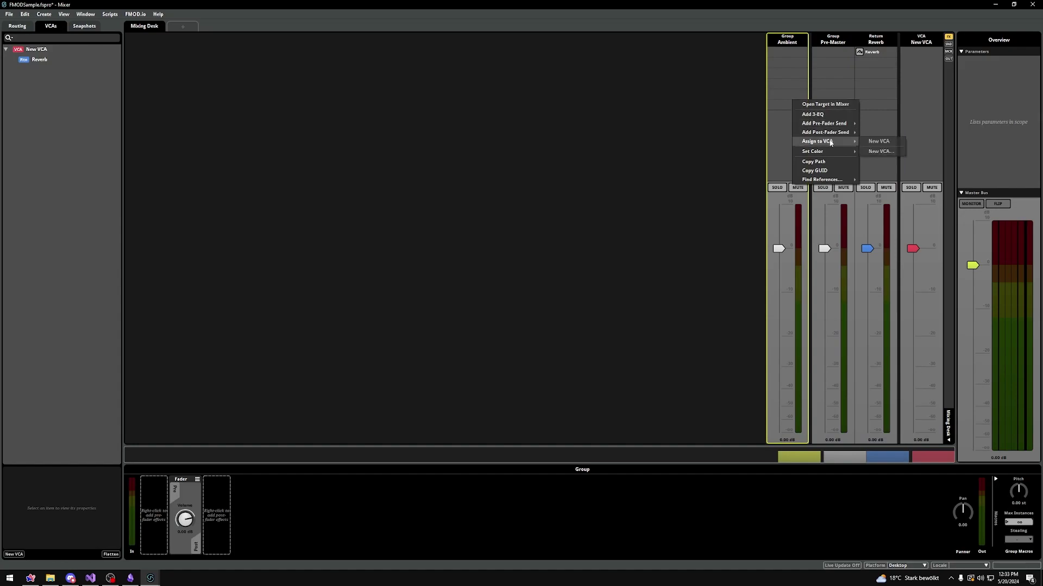
{"action": "left_click", "coordinate": [870, 144]}
Review the Reverb return and Ambient group assigned to New VCA.
{"action": "left_click", "coordinate": [38, 51]}
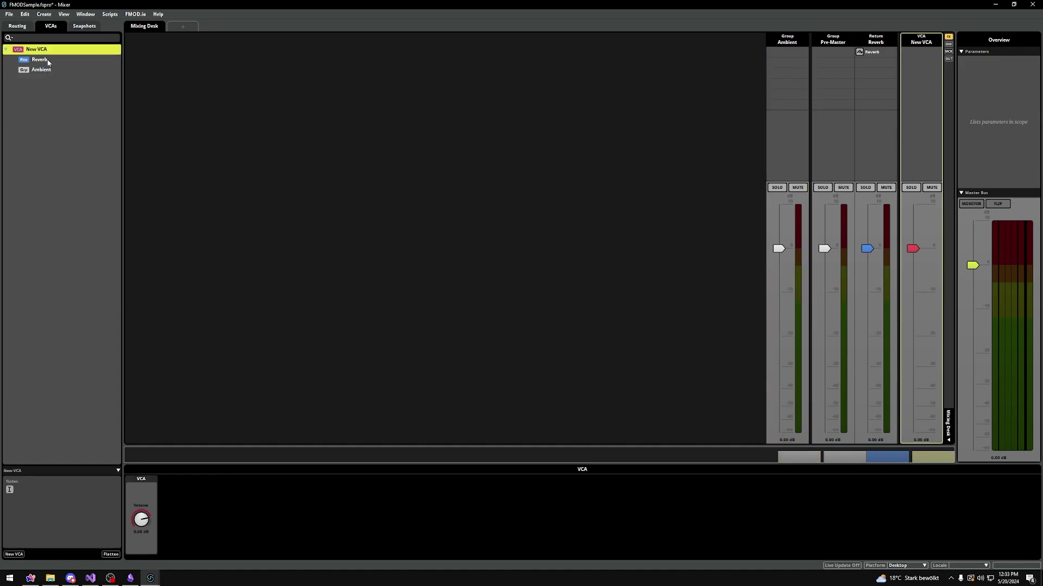
{"action": "left_click", "coordinate": [41, 60]}
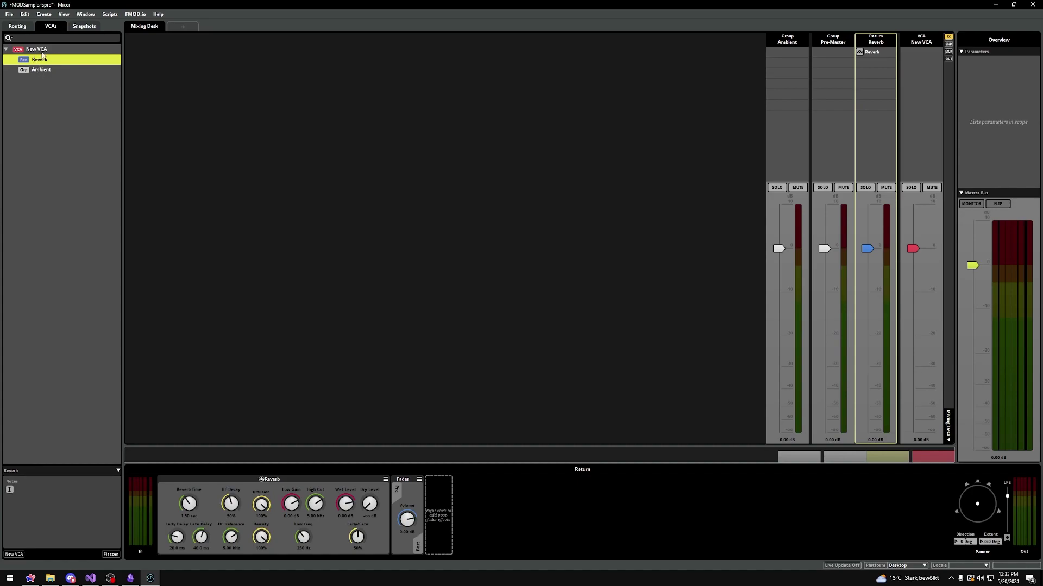
{"action": "left_click", "coordinate": [43, 52]}
{"action": "left_click", "coordinate": [532, 166]}
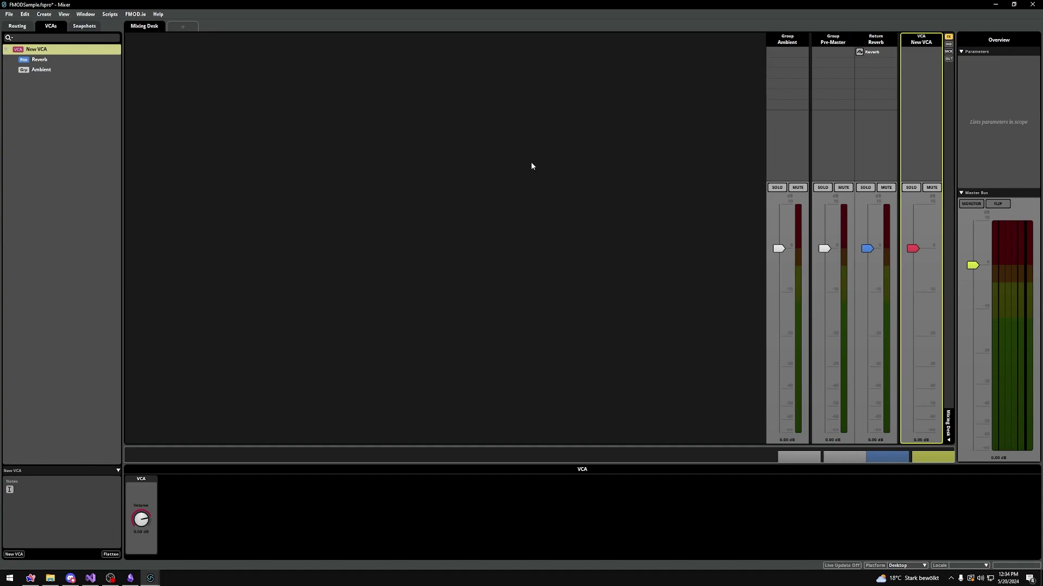
{"action": "left_click", "coordinate": [44, 70]}
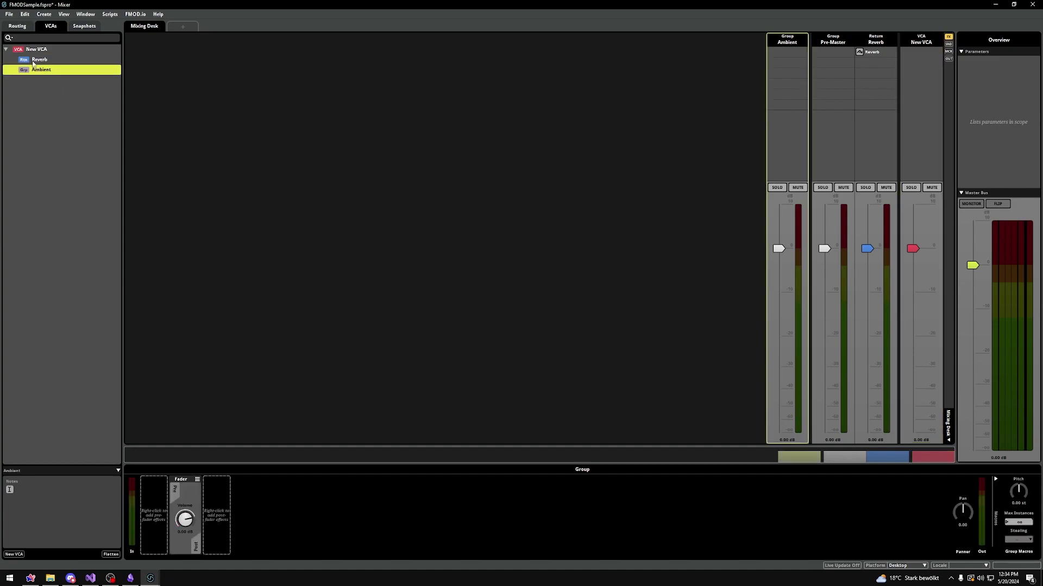
{"action": "left_click", "coordinate": [46, 60]}
Delete New VCA and save the project.
{"action": "left_click", "coordinate": [37, 52]}
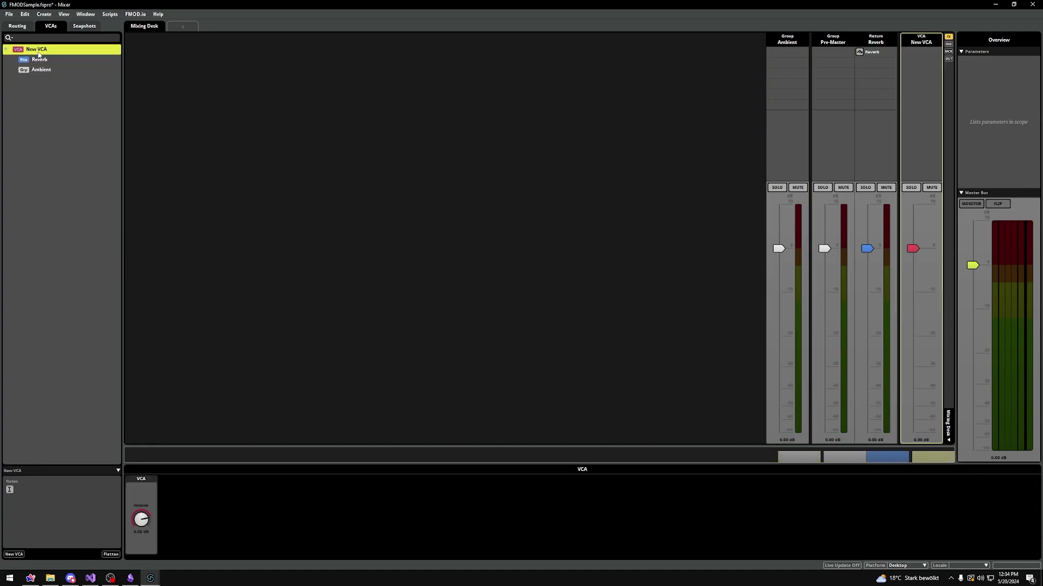
{"action": "key", "text": "Delete"}
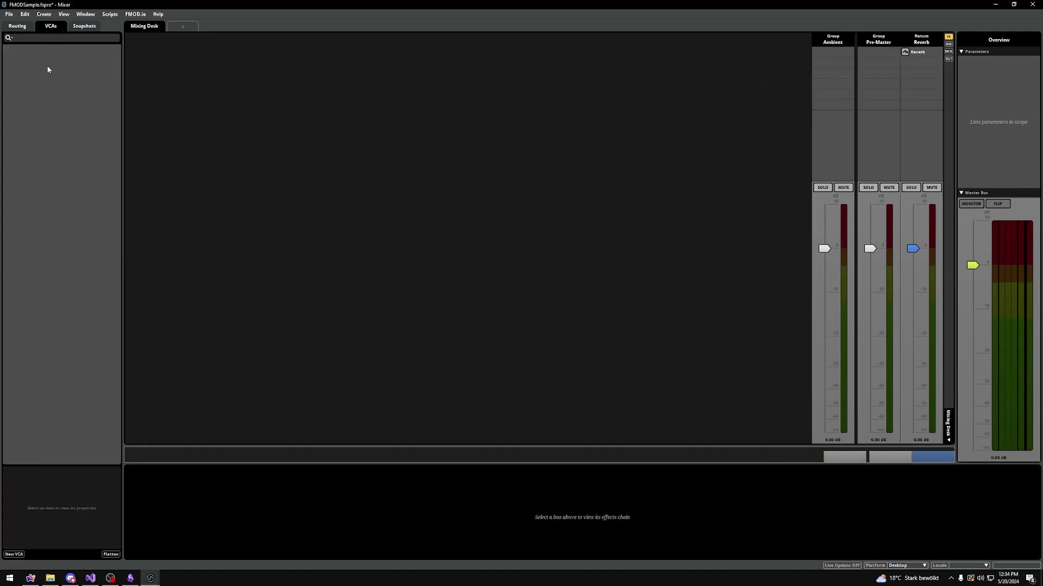
{"action": "key", "text": "ctrl+s"}
Show the empty Snapshots list and view the New Snapshot type choices.
{"action": "left_click", "coordinate": [82, 26]}
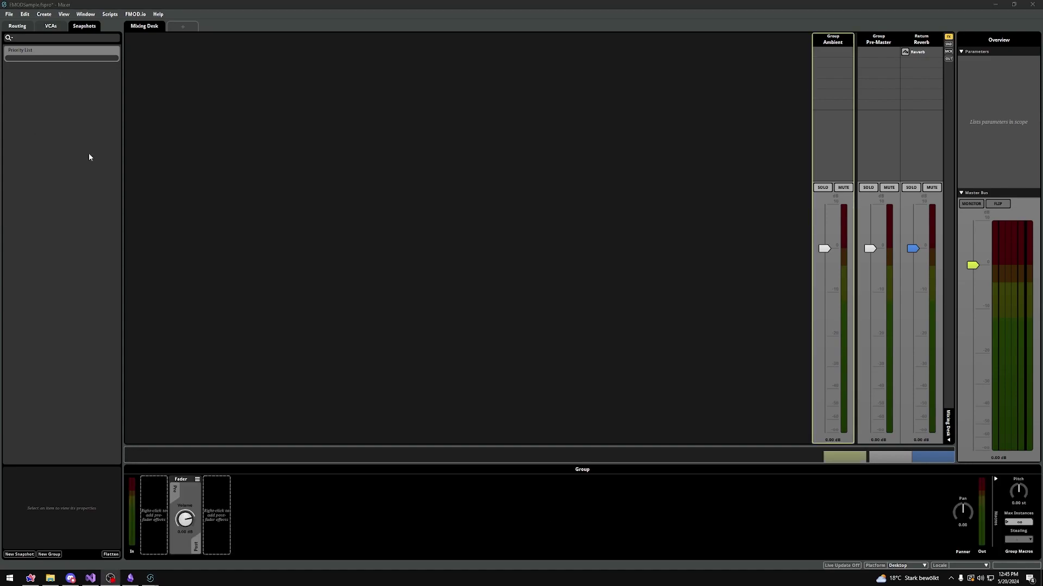
{"action": "right_click", "coordinate": [61, 107]}
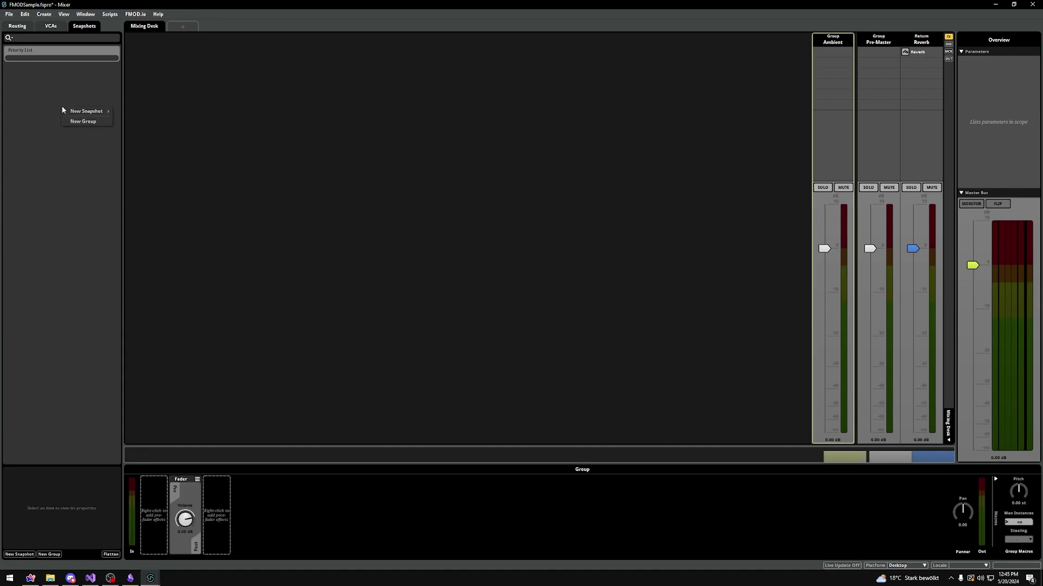
{"action": "mouse_move", "coordinate": [76, 114]}
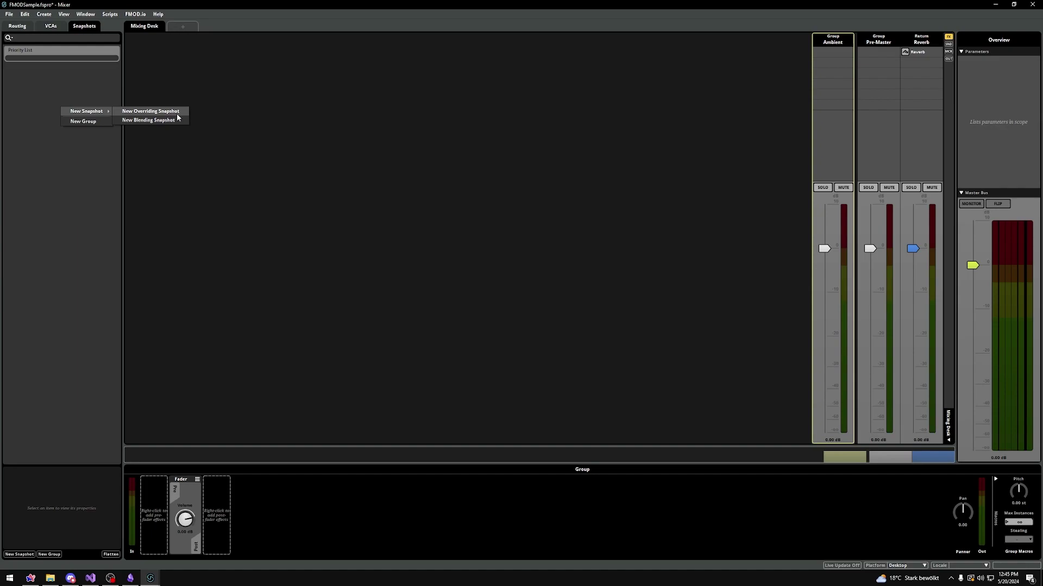
{"action": "key", "text": "Escape"}
Add an overriding snapshot named MuteAmbient and drag the Ambient fader to -∞ dB.
{"action": "left_click", "coordinate": [166, 112]}
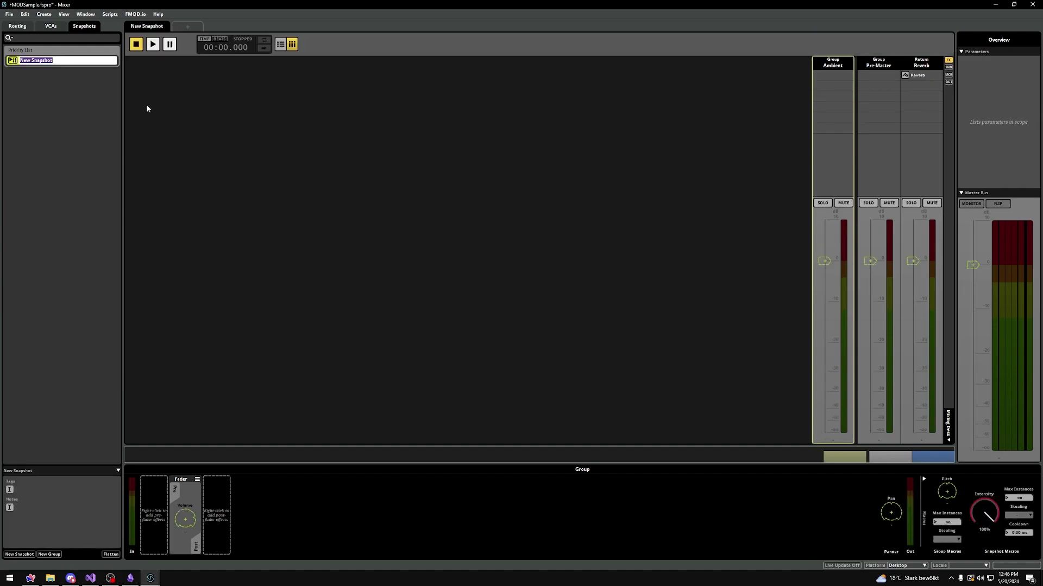
{"action": "type", "text": "MuteAmbient"}
{"action": "key", "text": "Return"}
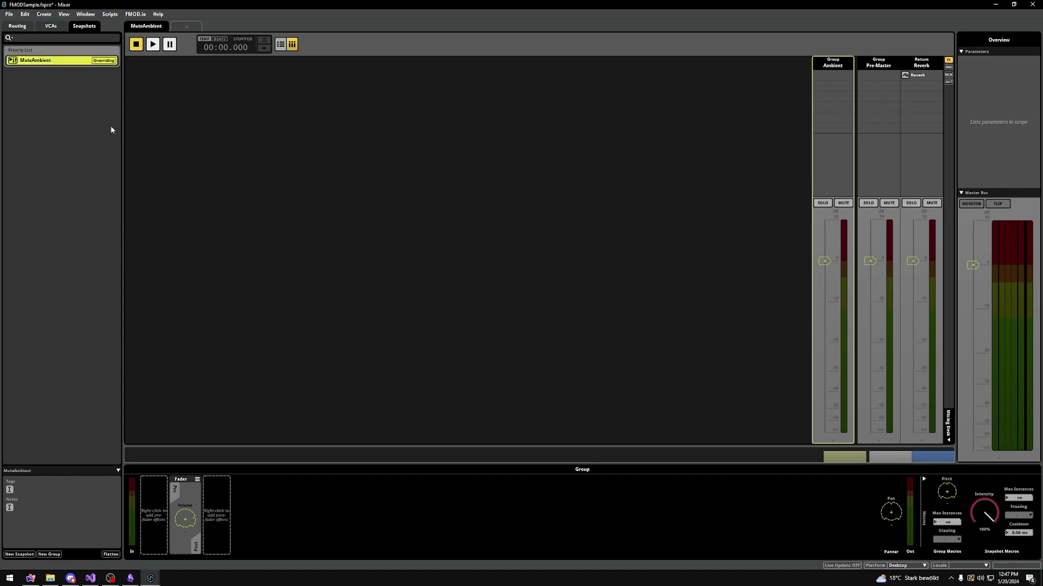
{"action": "left_click_drag", "start_coordinate": [824, 261], "coordinate": [824, 432]}
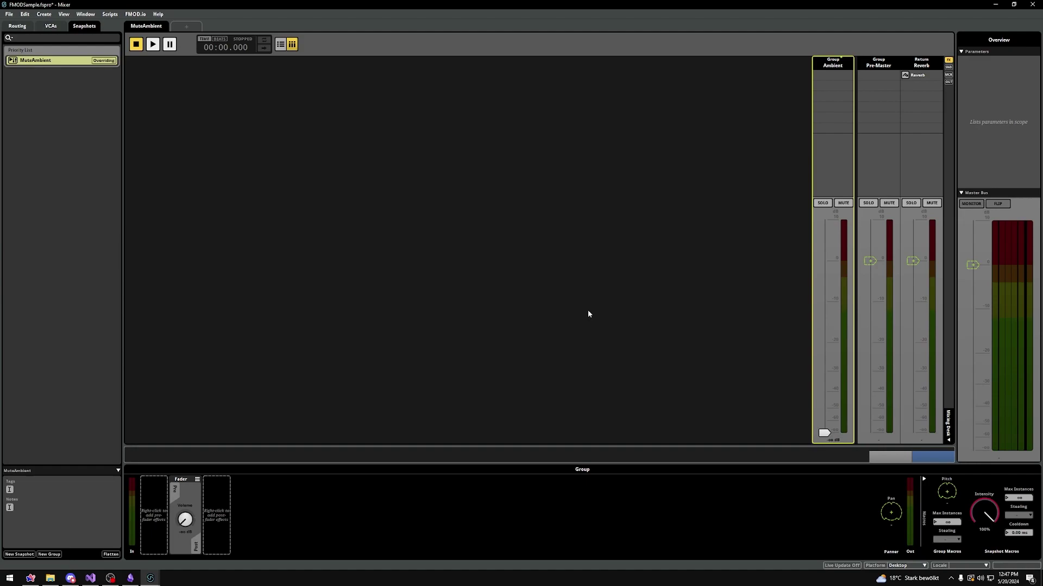
{"action": "left_click", "coordinate": [77, 61]}
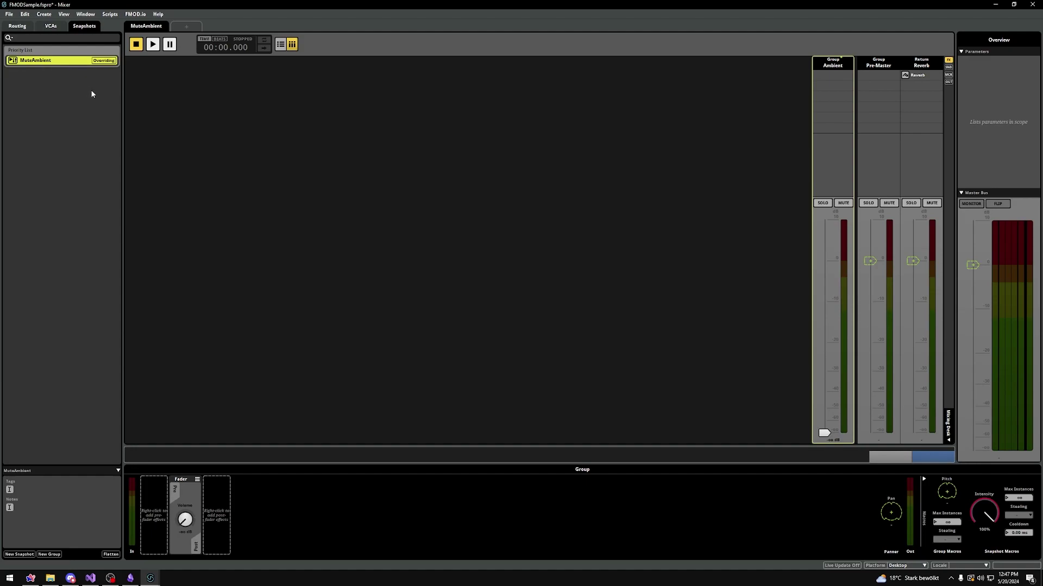
{"action": "left_click", "coordinate": [90, 92]}
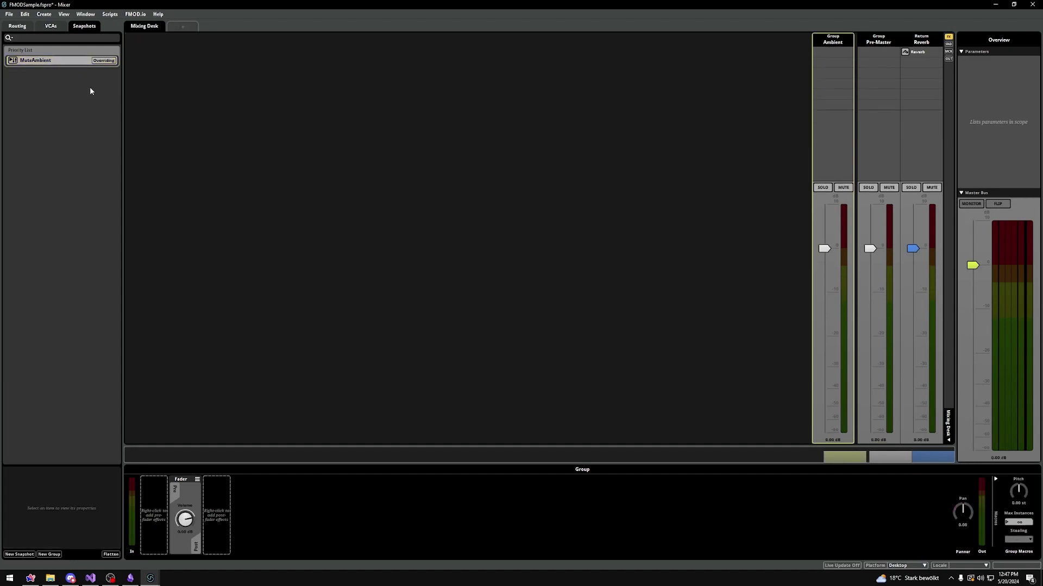
Compare MuteAmbient against the mixing desk, then reopen it showing Ambient at -∞ dB.
{"action": "left_click", "coordinate": [55, 61]}
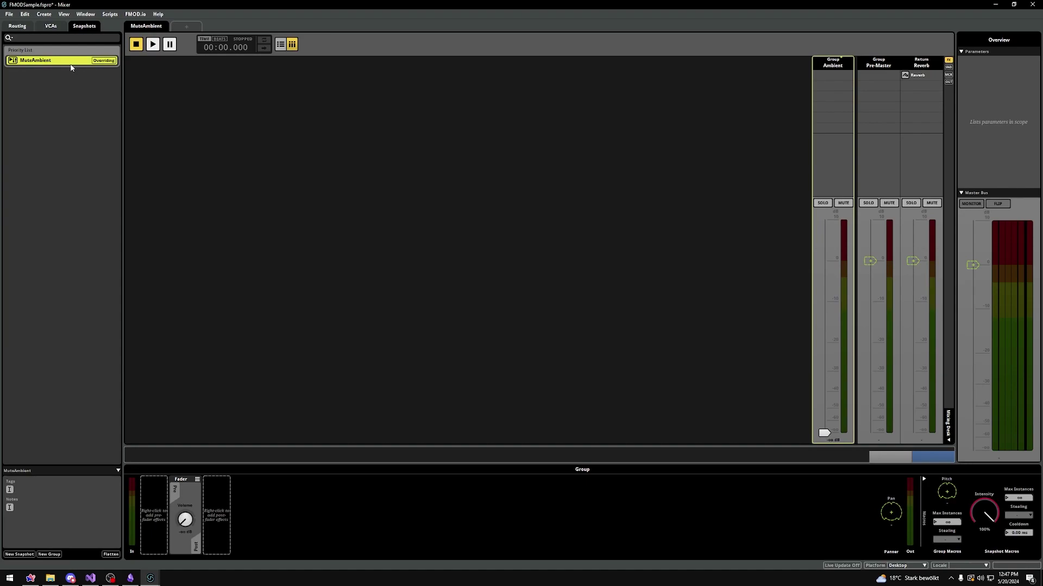
{"action": "left_click", "coordinate": [69, 77]}
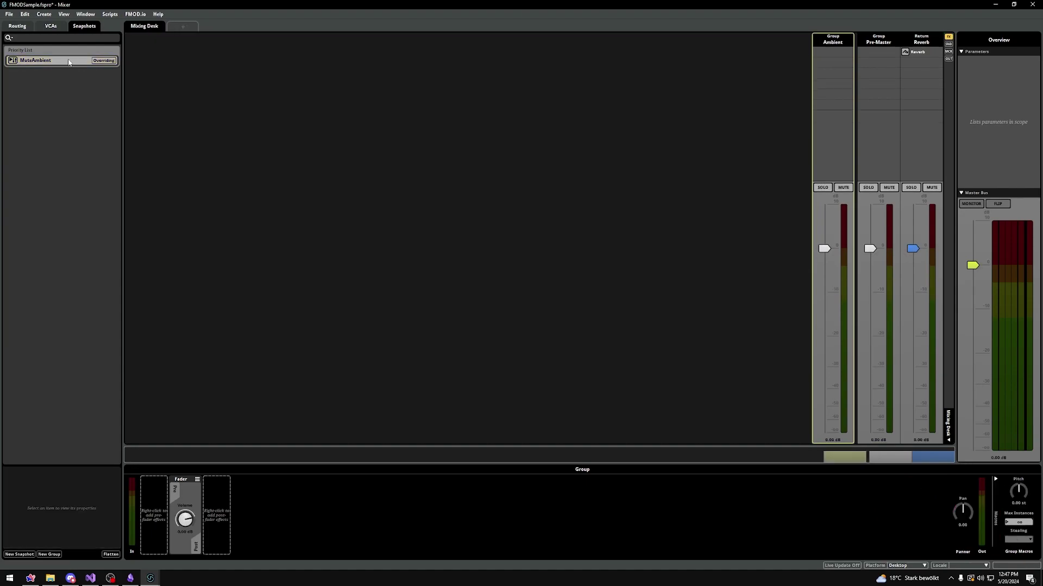
{"action": "left_click", "coordinate": [69, 62]}
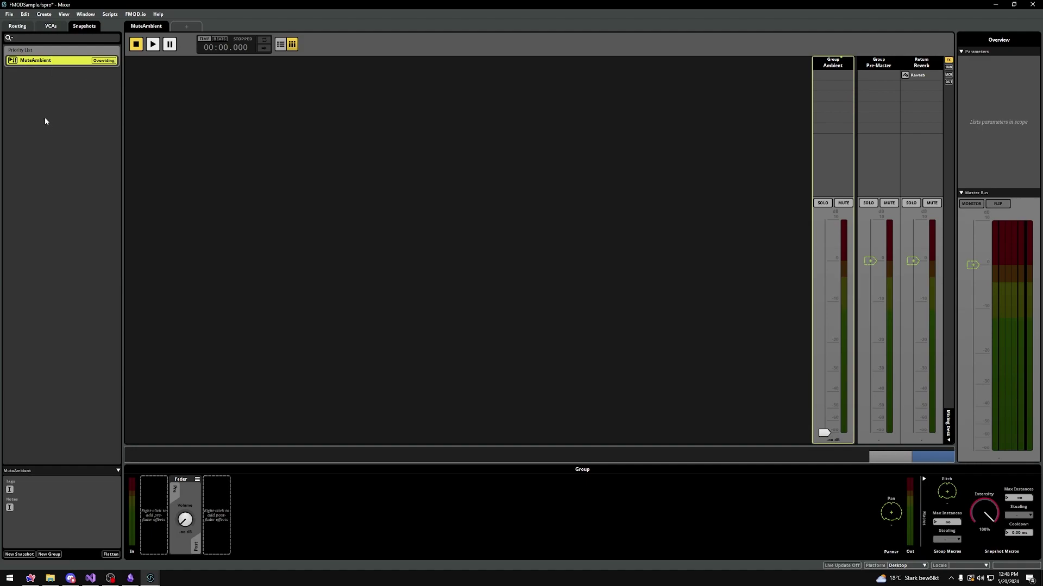
Add a second overriding snapshot above MuteAmbient, then delete it.
{"action": "left_click", "coordinate": [47, 76]}
{"action": "right_click", "coordinate": [50, 77]}
{"action": "mouse_move", "coordinate": [61, 82]}
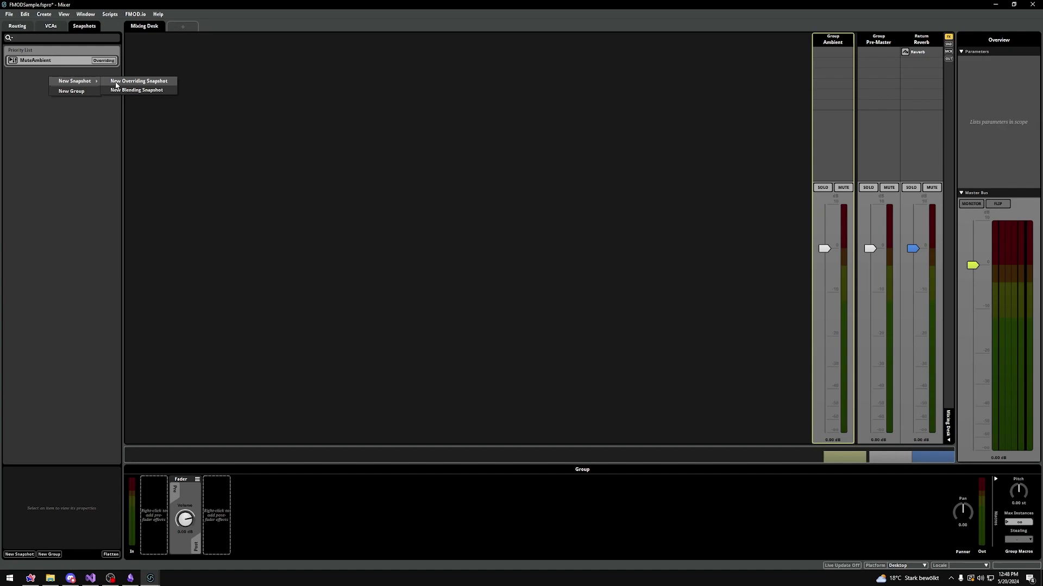
{"action": "left_click", "coordinate": [115, 80]}
{"action": "left_click_drag", "start_coordinate": [78, 70], "coordinate": [47, 62]}
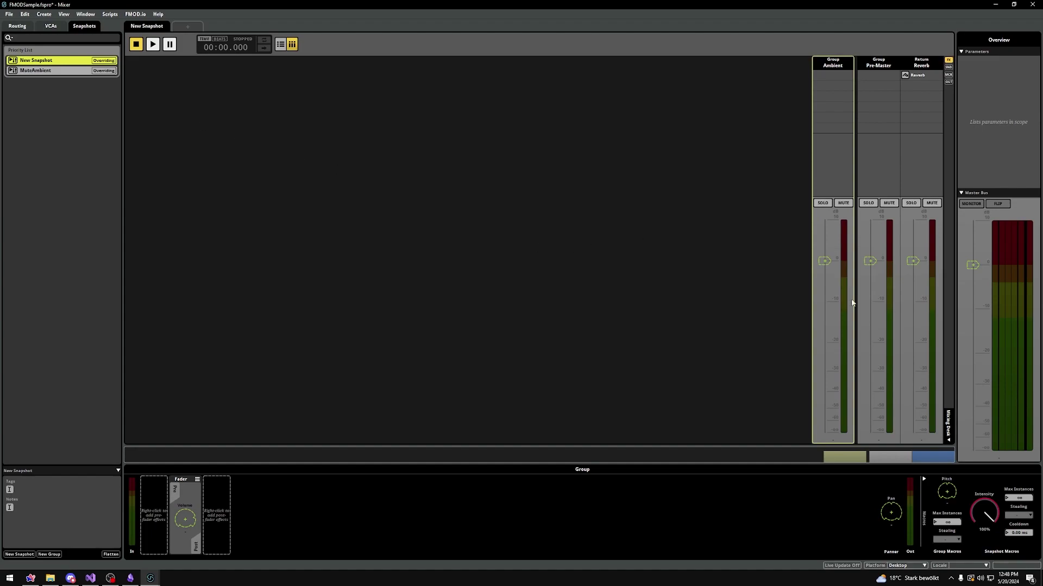
{"action": "left_click", "coordinate": [832, 263]}
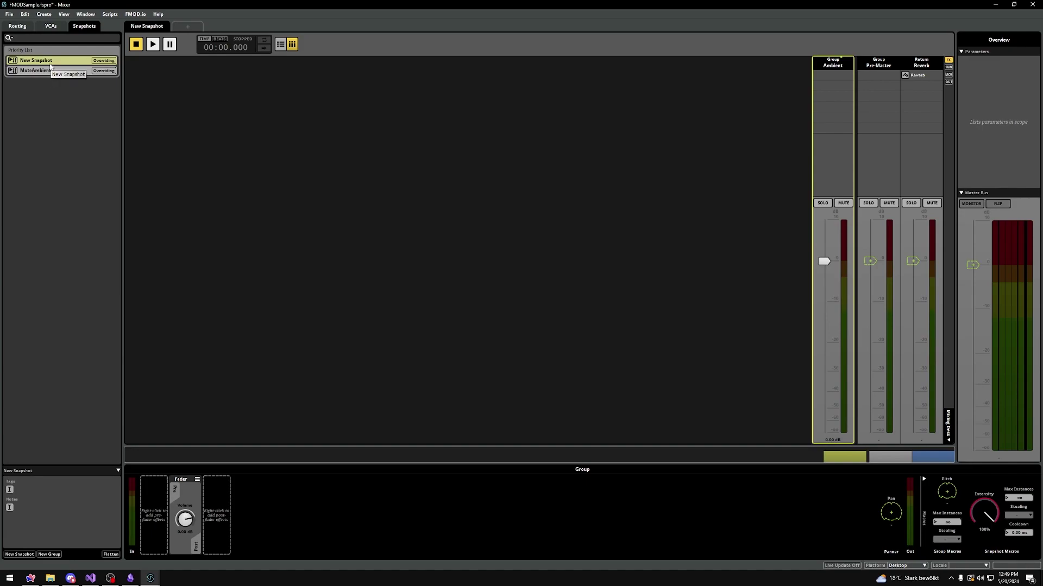
{"action": "key", "text": "Delete"}
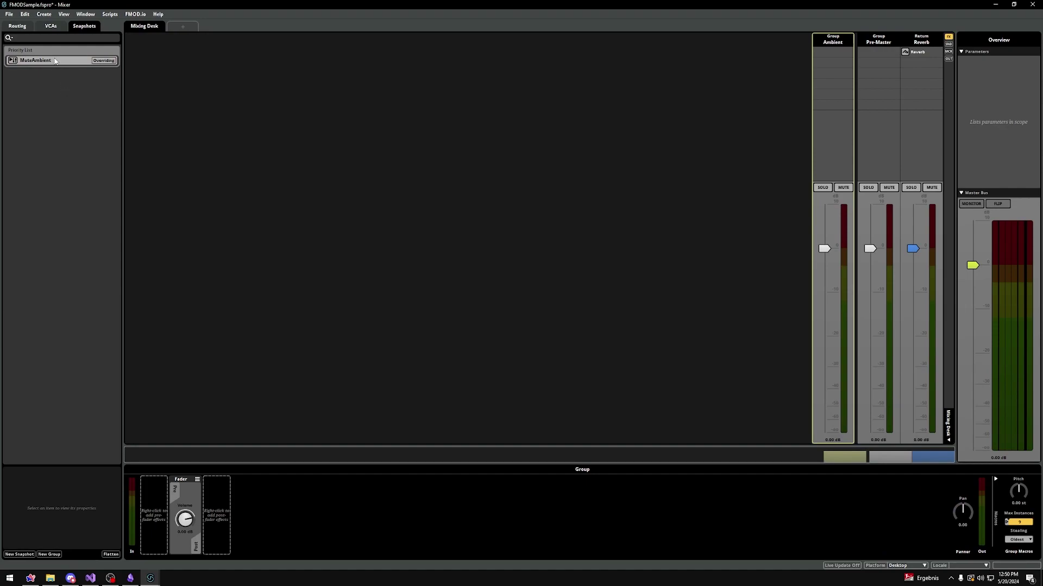
Lower the MuteAmbient snapshot's Intensity macro from 100% to 50%.
{"action": "left_click", "coordinate": [57, 61]}
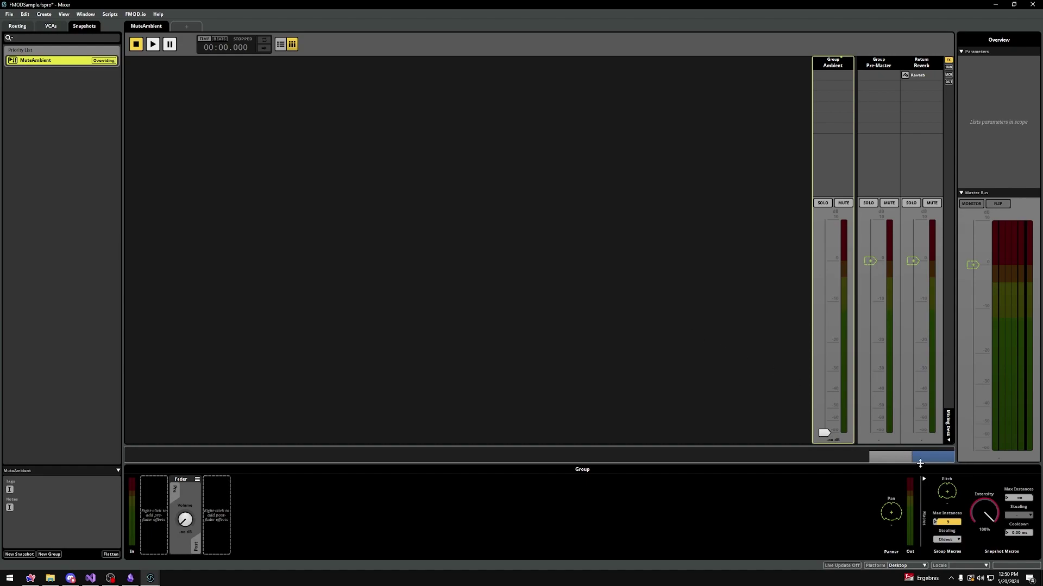
{"action": "left_click", "coordinate": [983, 511]}
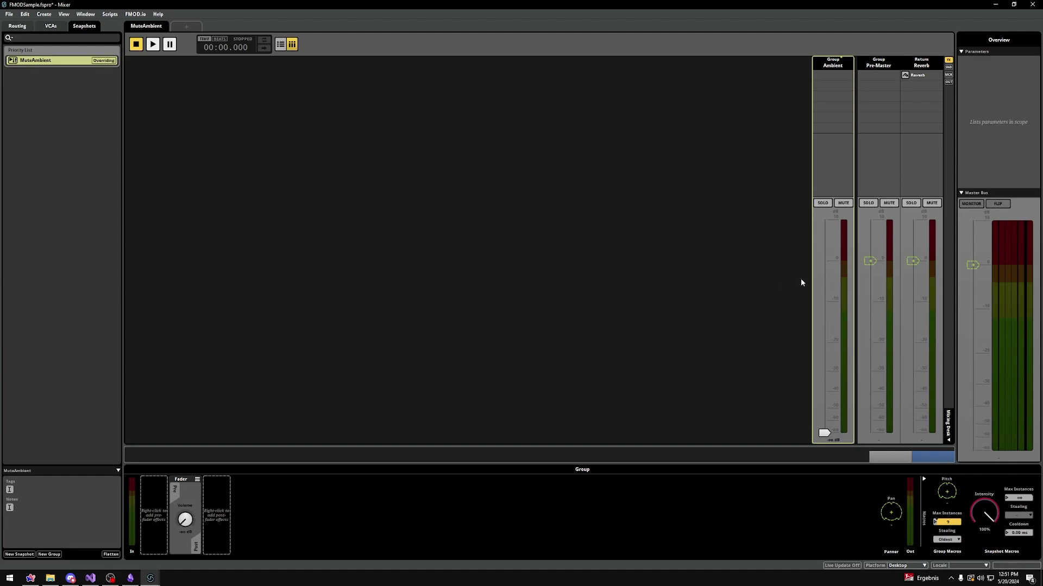
{"action": "left_click_drag", "start_coordinate": [994, 497], "coordinate": [994, 519]}
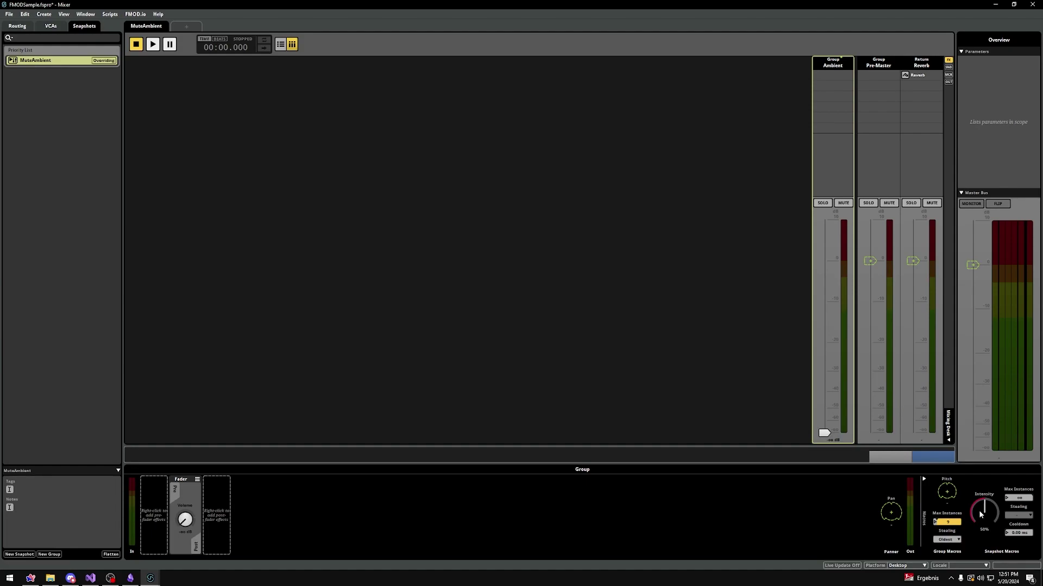